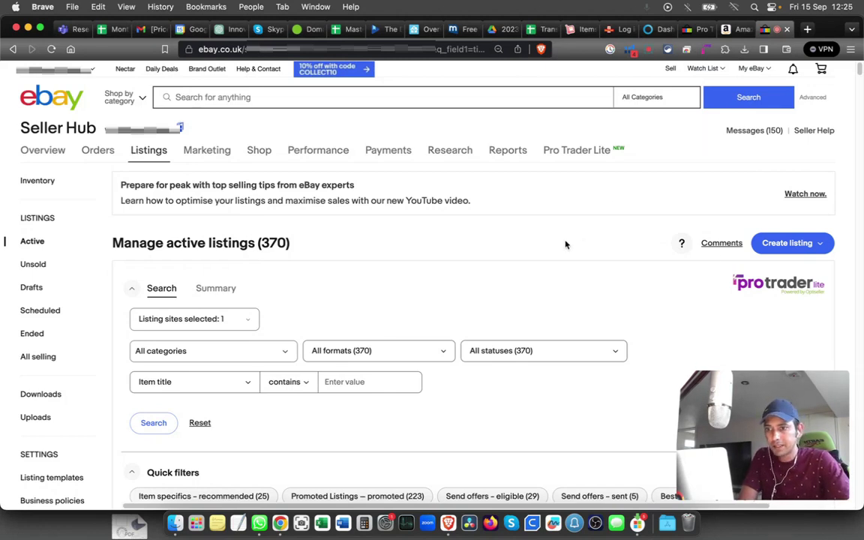
scroll(565, 245, "down", 1)
scroll(540, 237, "down", 1)
scroll(511, 223, "down", 2)
scroll(567, 108, "down", 2)
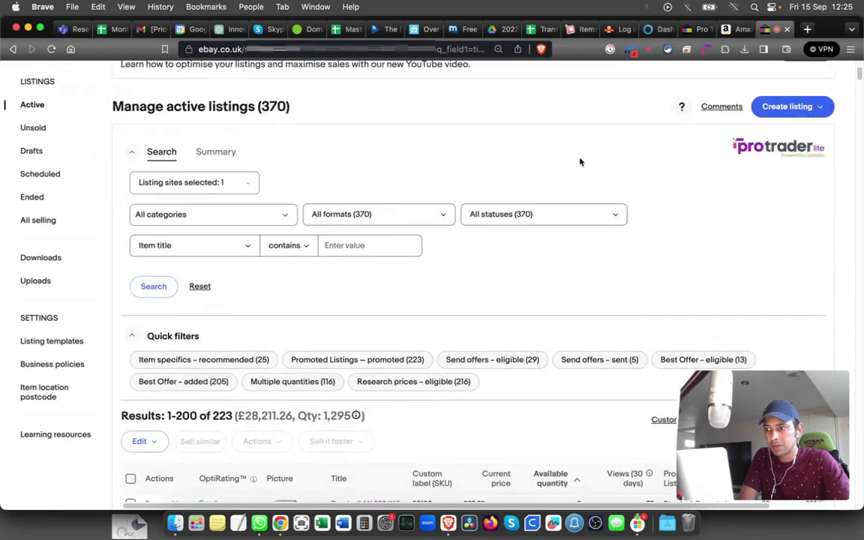
scroll(580, 162, "down", 4)
scroll(578, 162, "down", 1)
scroll(579, 162, "down", 1)
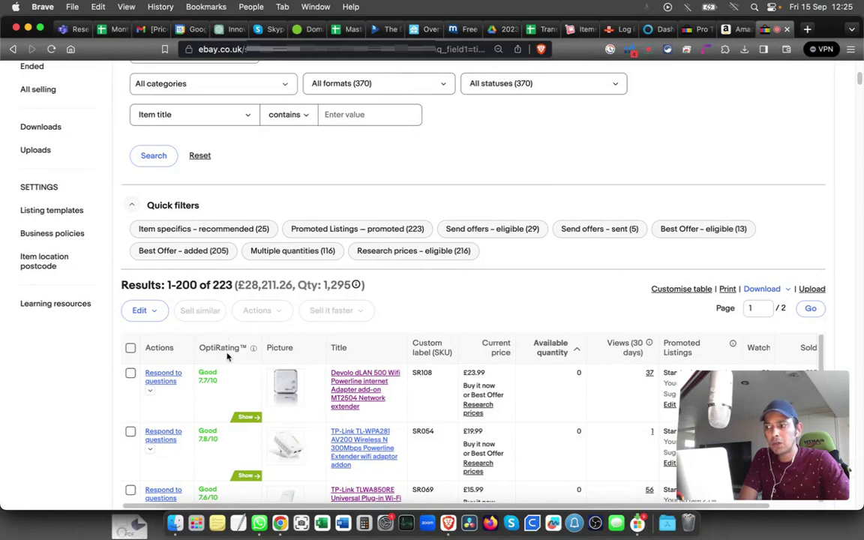
scroll(214, 358, "down", 1)
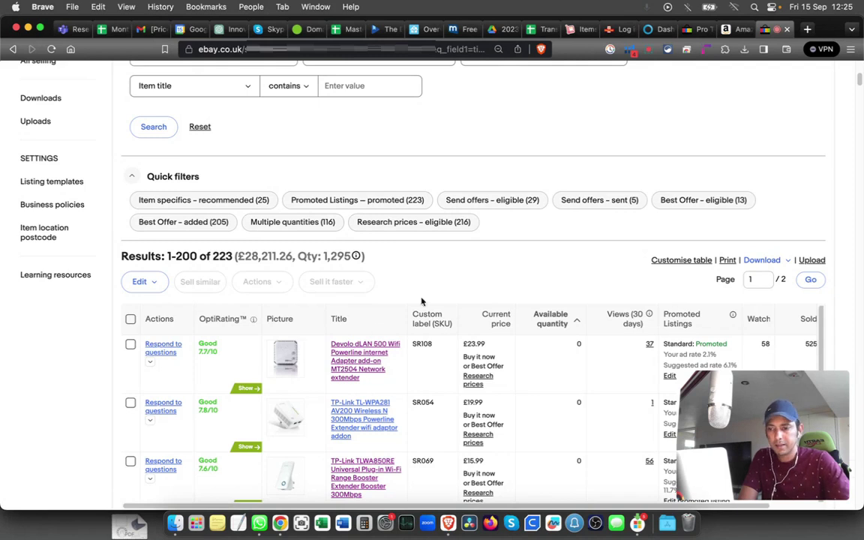
scroll(322, 340, "down", 1)
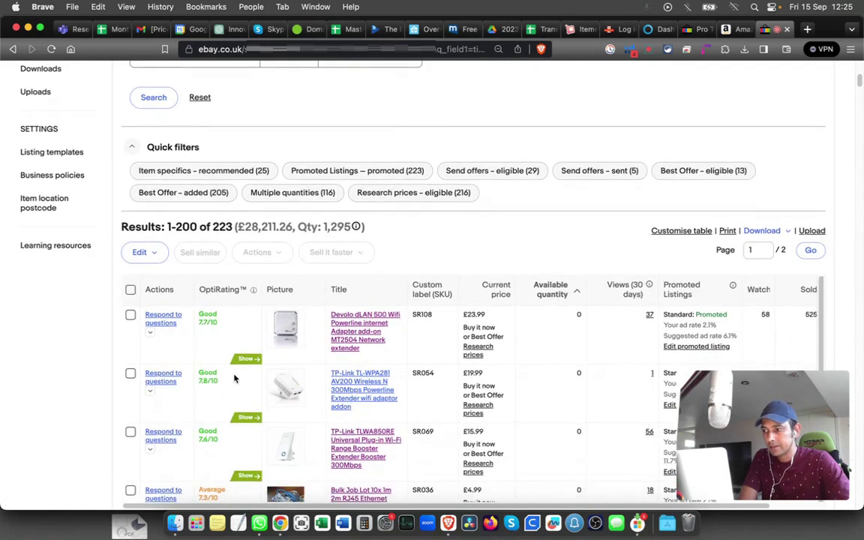
scroll(235, 379, "down", 2)
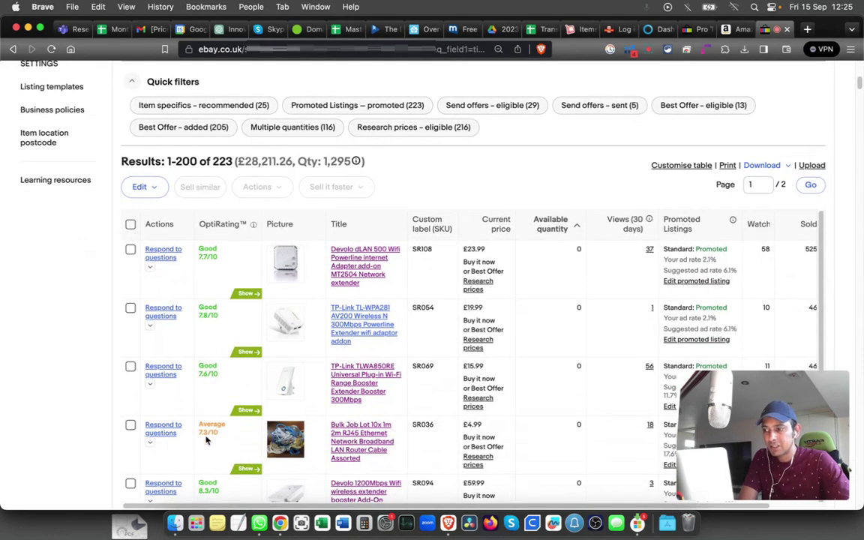
scroll(219, 434, "down", 3)
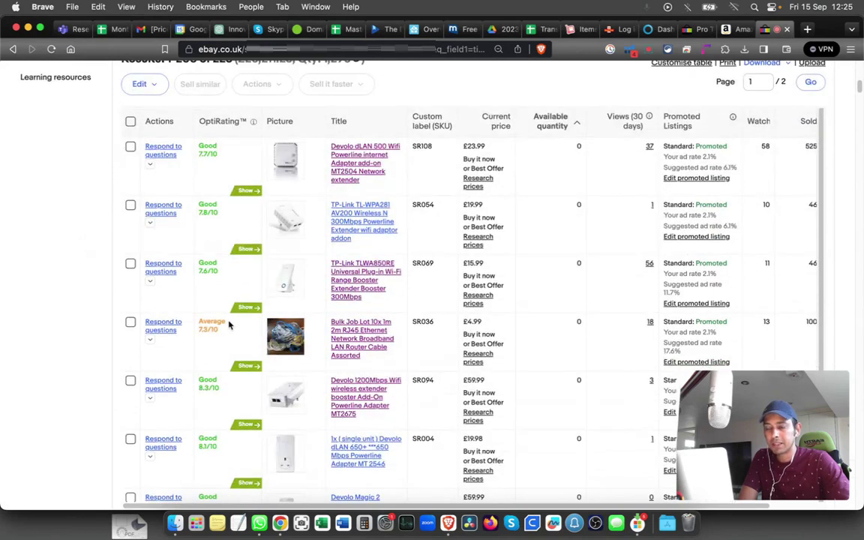
scroll(223, 345, "down", 5)
scroll(223, 344, "down", 4)
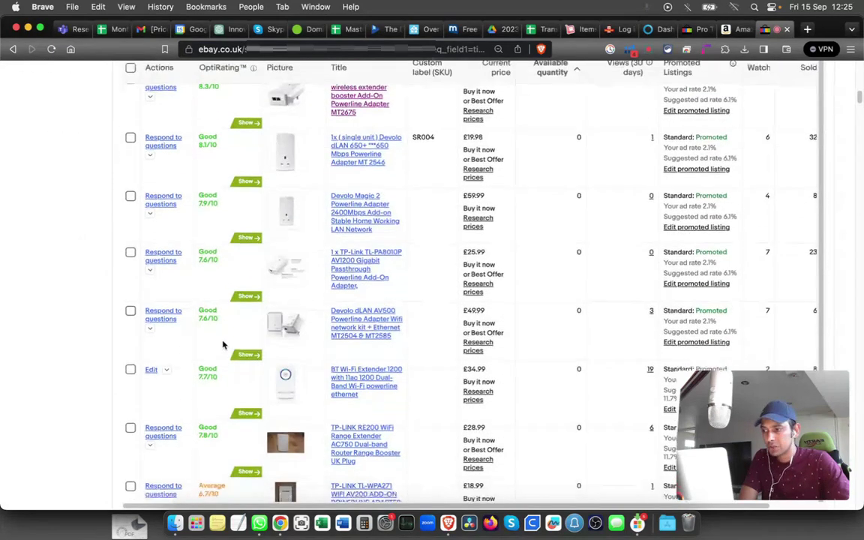
scroll(223, 344, "down", 3)
scroll(223, 345, "down", 2)
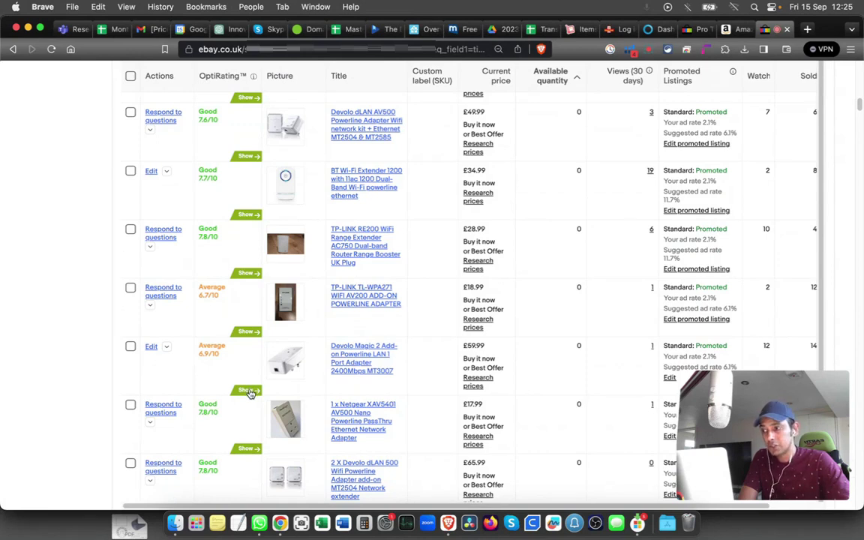
- Reveal the Devolo Magic 2 listing's tools, then review and close its Image Suggester (Average 6.9/10)
left_click(250, 392)
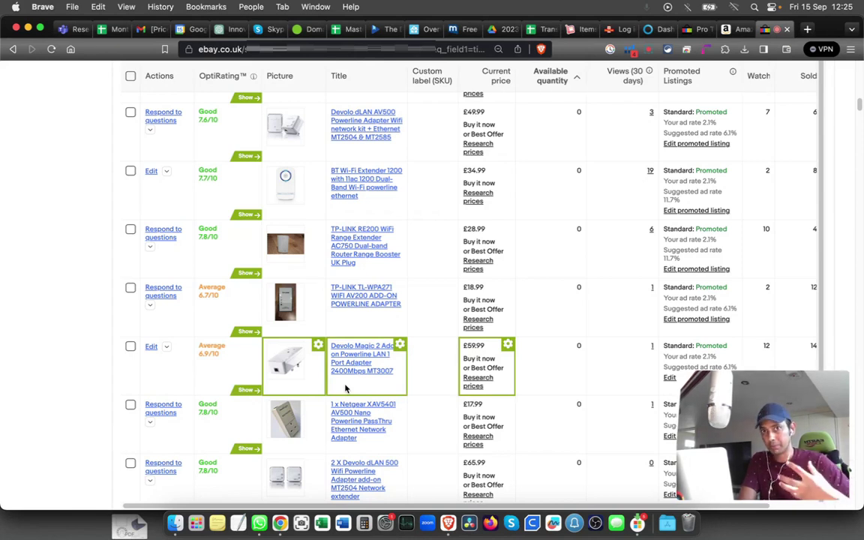
left_click(318, 346)
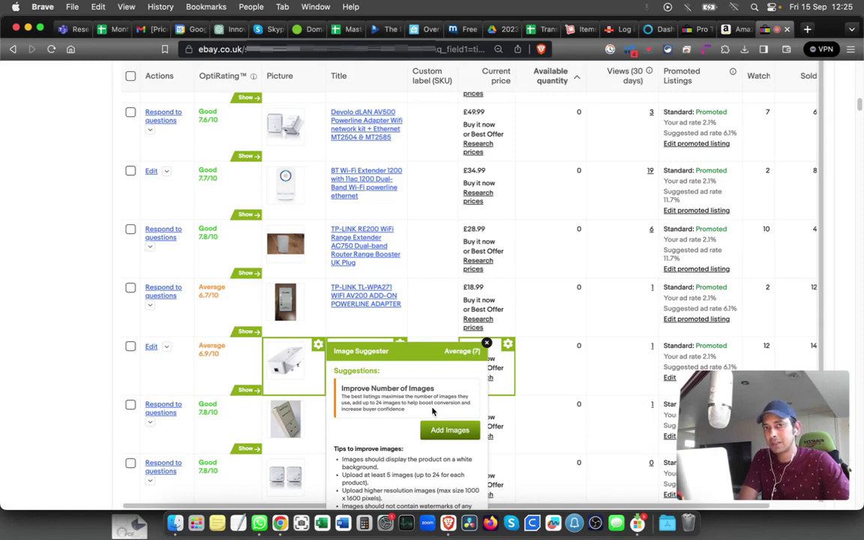
left_click(486, 343)
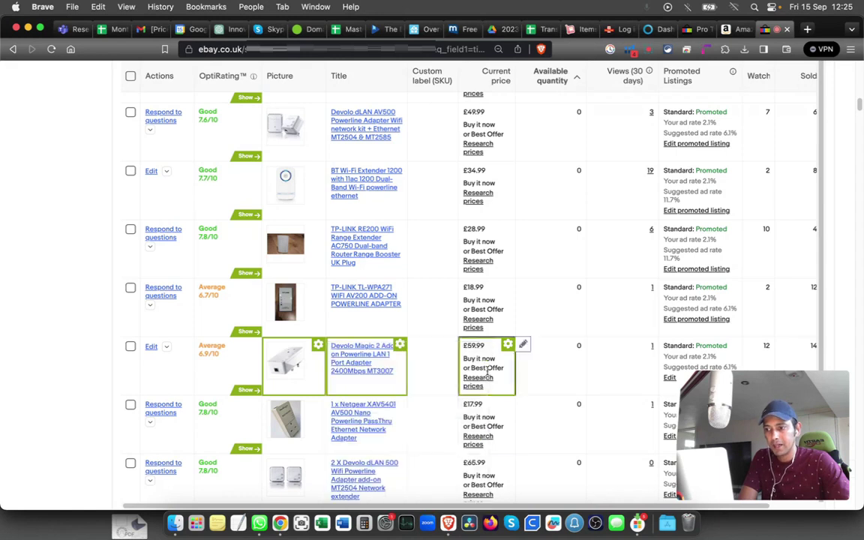
- In Title Suggester, try AI Assist, then select and apply the 8.2/10 WiFi 5 Next title
left_click(400, 346)
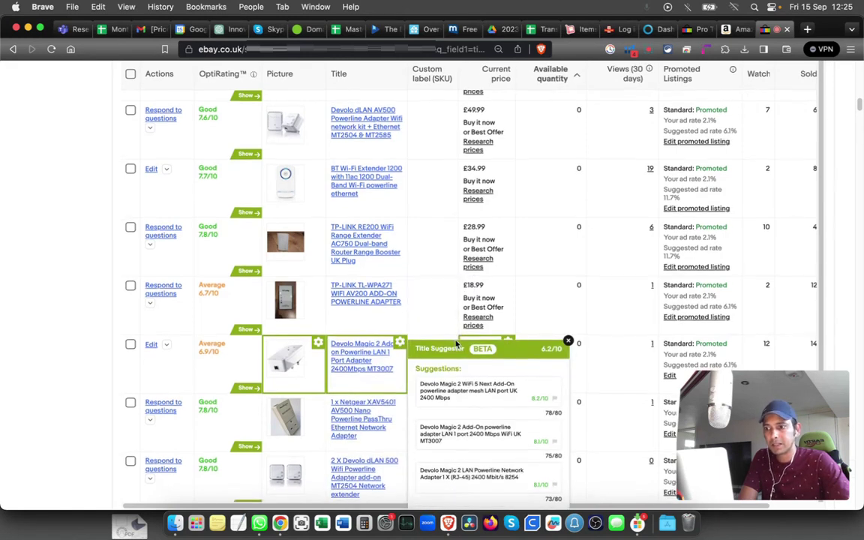
scroll(485, 372, "down", 1)
scroll(499, 387, "down", 3)
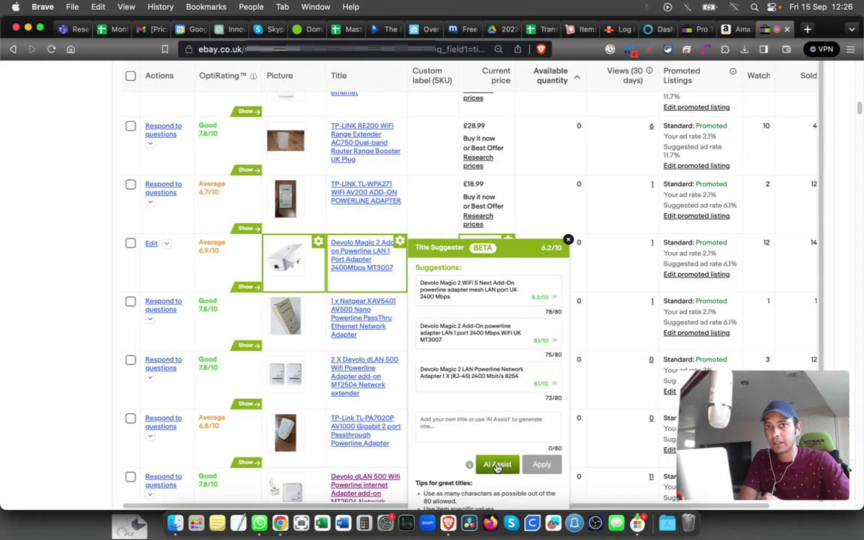
left_click(497, 466)
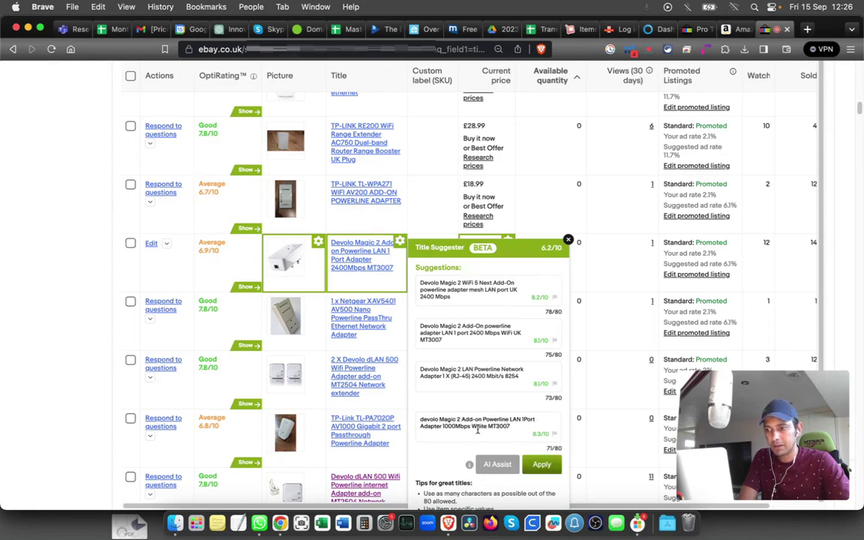
left_click(549, 421)
left_click(487, 293)
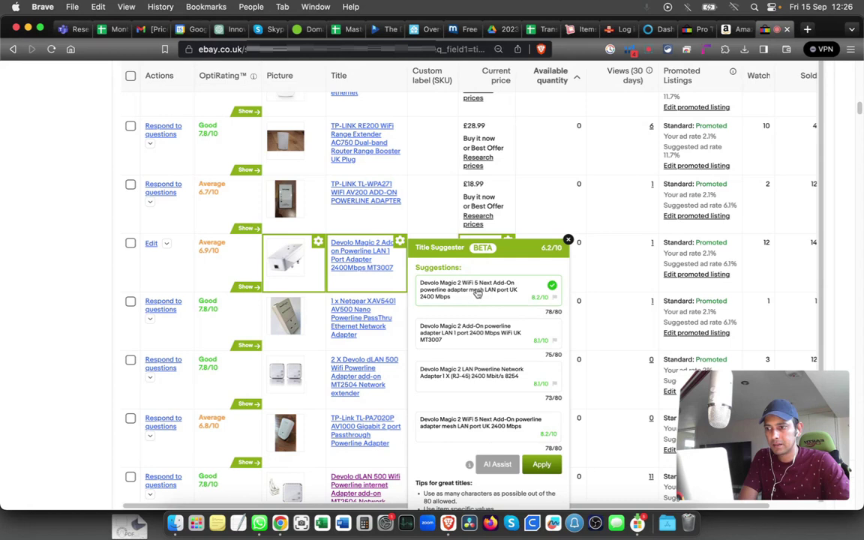
left_click(548, 466)
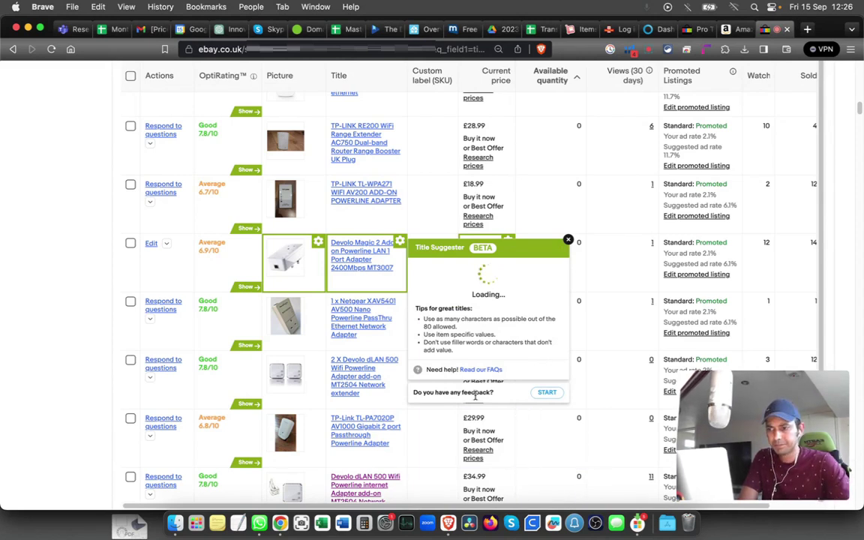
- Open Price Suggester for the Devolo Magic 2 listing: £59.99 sits mid-range (£28.85–£63.76)
scroll(223, 367, "down", 10)
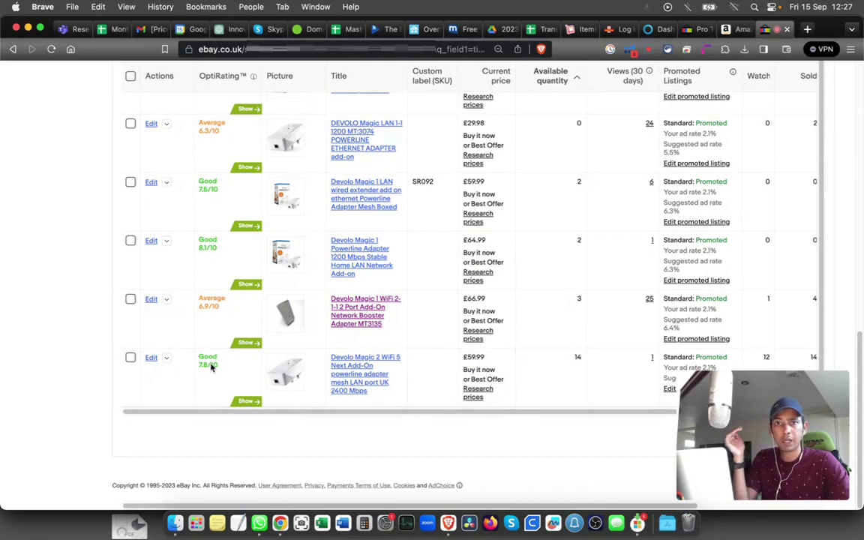
left_click(245, 402)
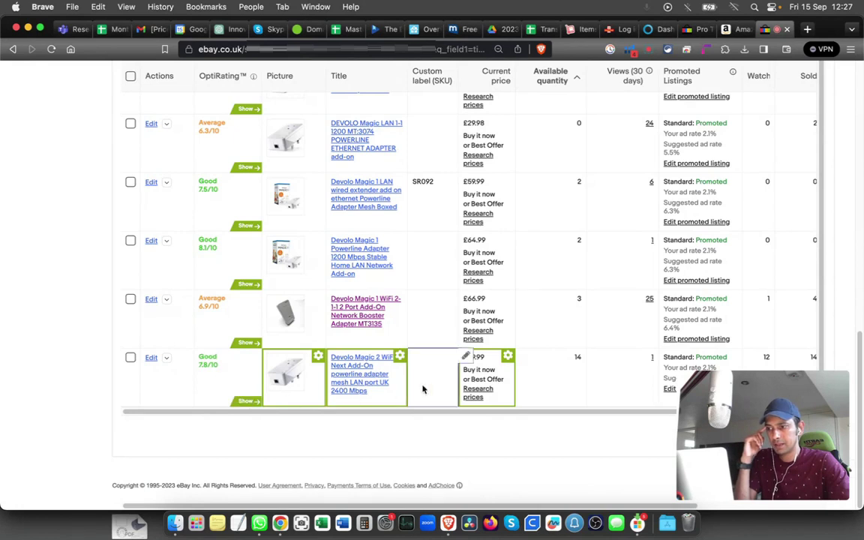
mouse_move(486, 377)
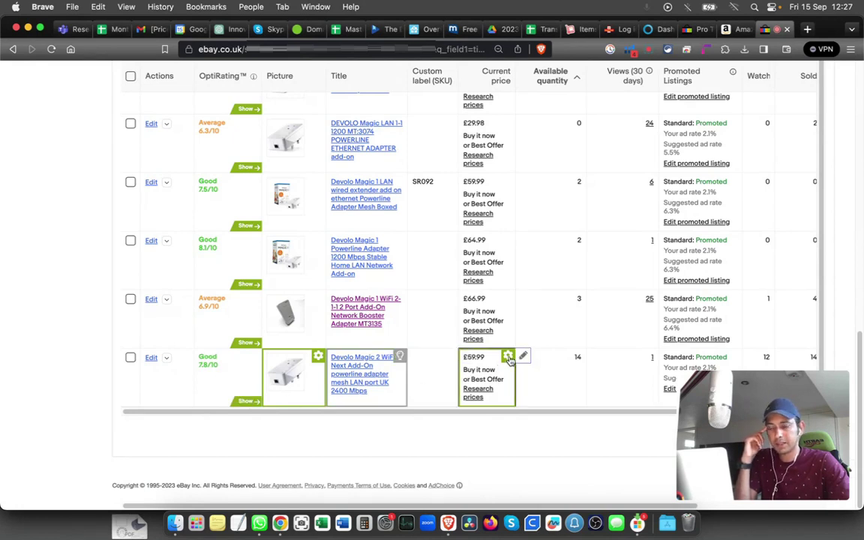
left_click(509, 357)
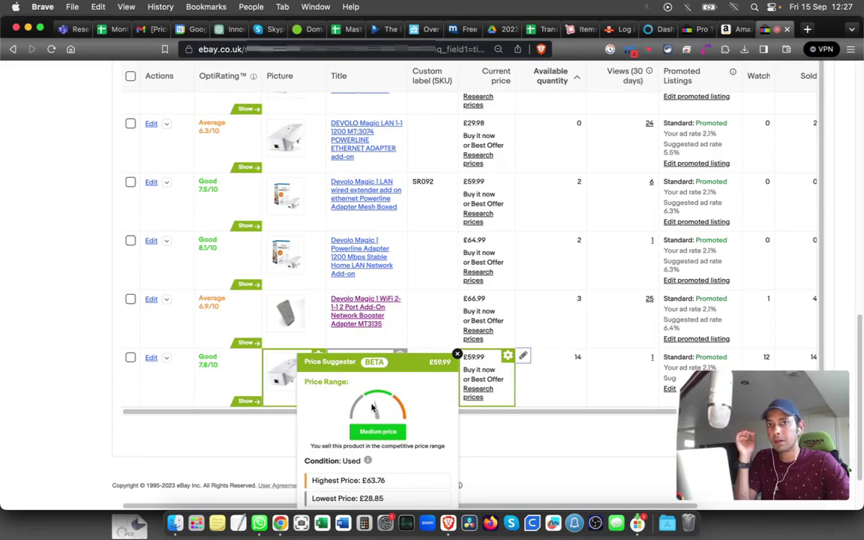
scroll(372, 407, "down", 3)
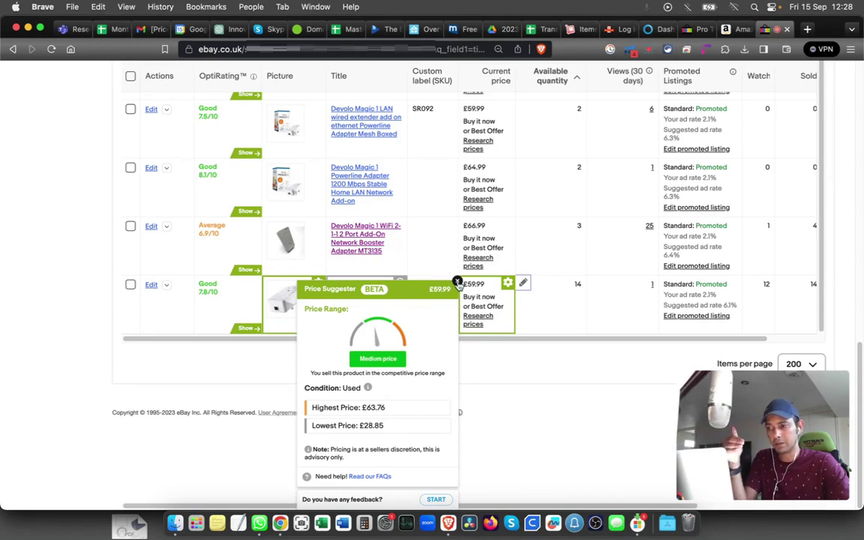
left_click(457, 283)
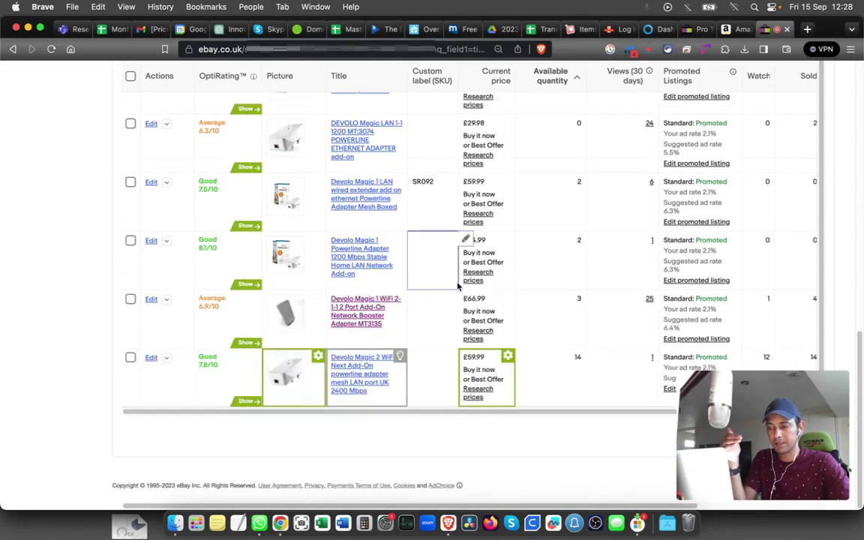
- Research prices for 'Devolo Magic 2 WiFi' and browse the active listings ranging £35.21–£111.13
left_click(476, 393)
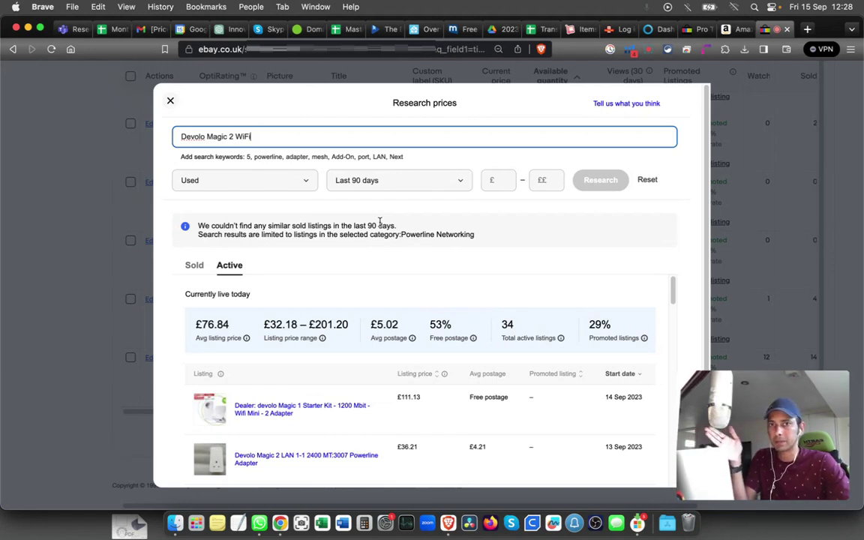
scroll(446, 280, "down", 1)
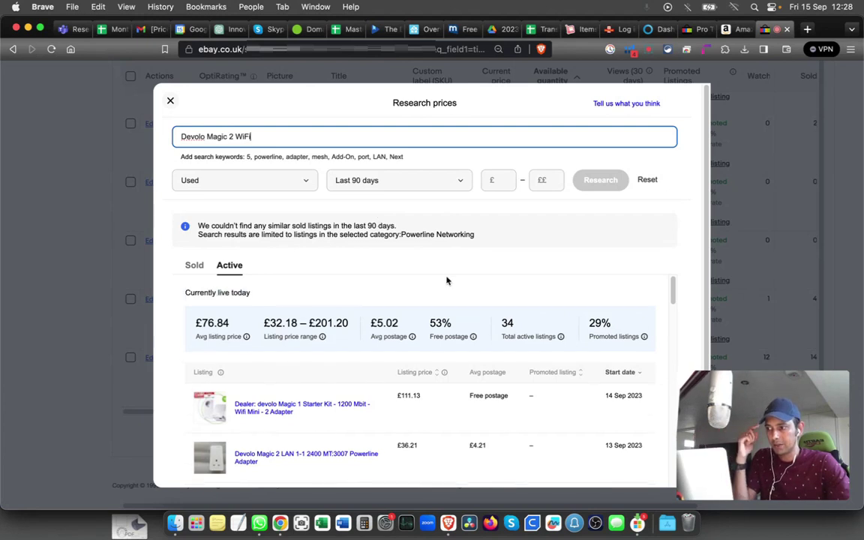
scroll(447, 281, "down", 1)
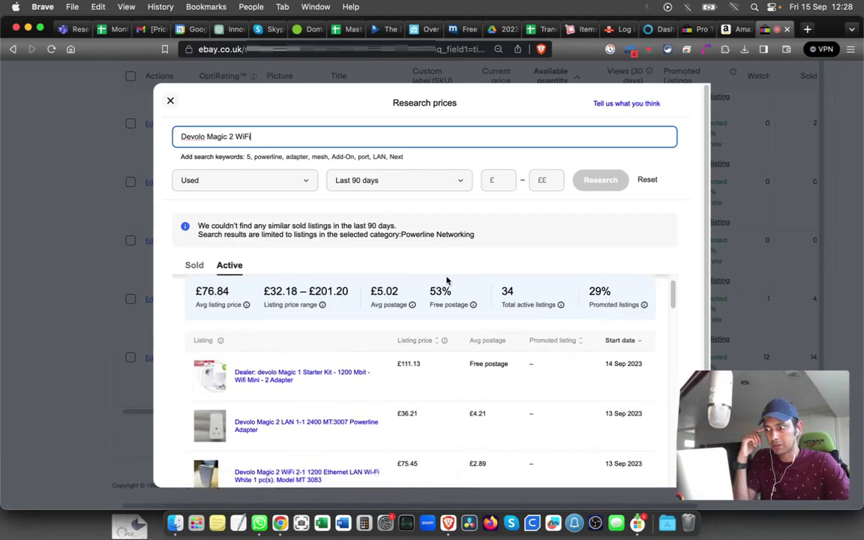
scroll(446, 281, "down", 2)
scroll(446, 281, "down", 1)
scroll(233, 388, "down", 1)
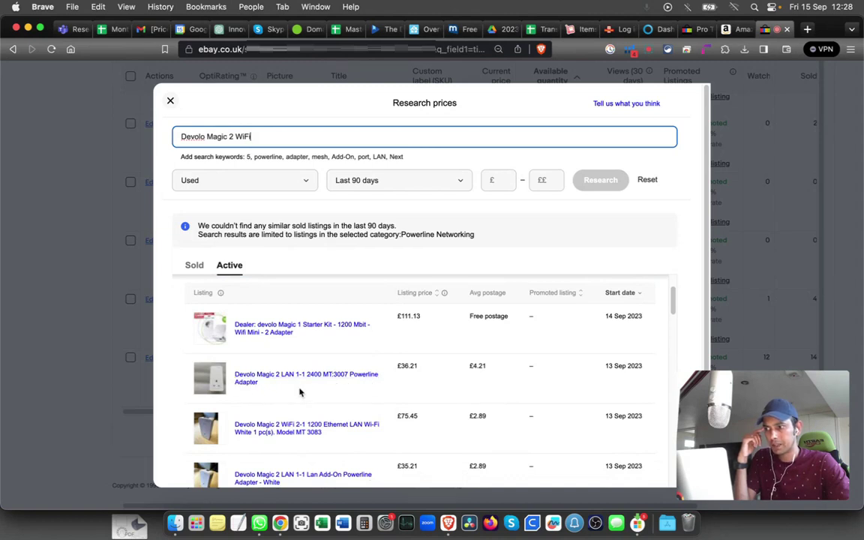
scroll(299, 392, "down", 1)
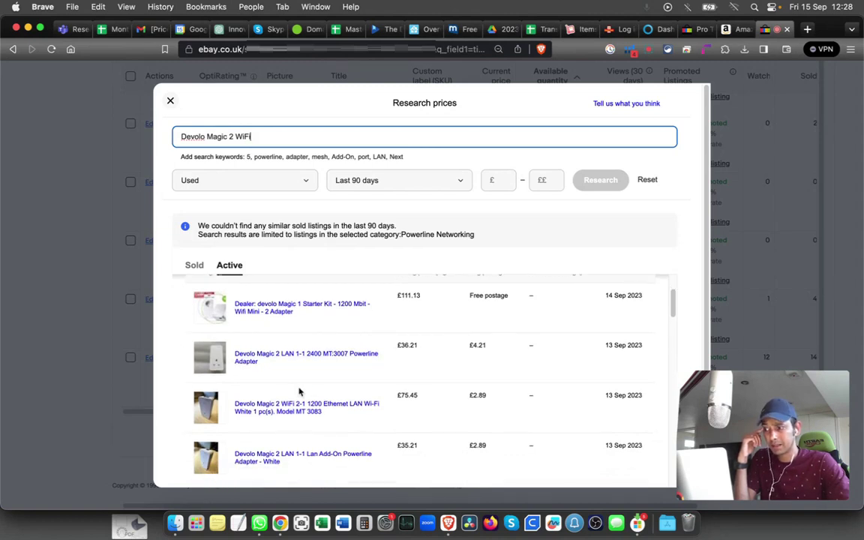
scroll(278, 323, "down", 5)
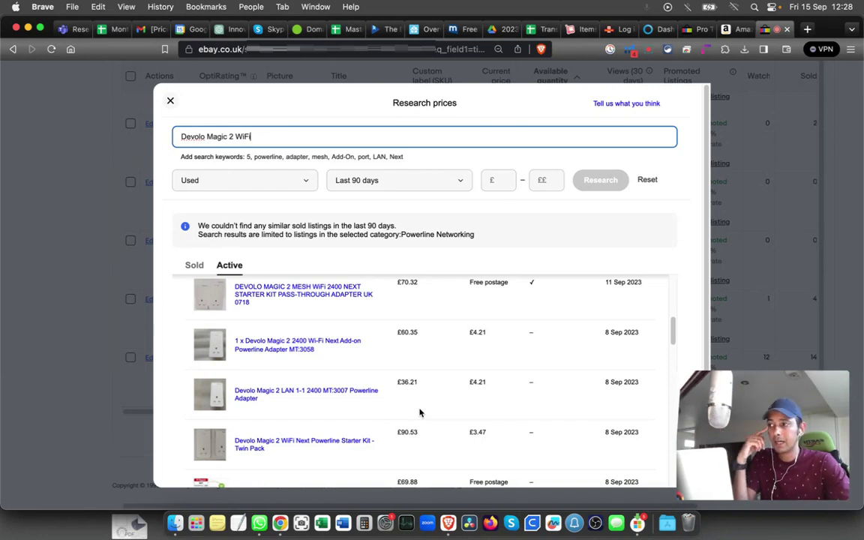
- Close Research prices and scroll back up to the 'magic' filtered listings table (8 results)
left_click(170, 101)
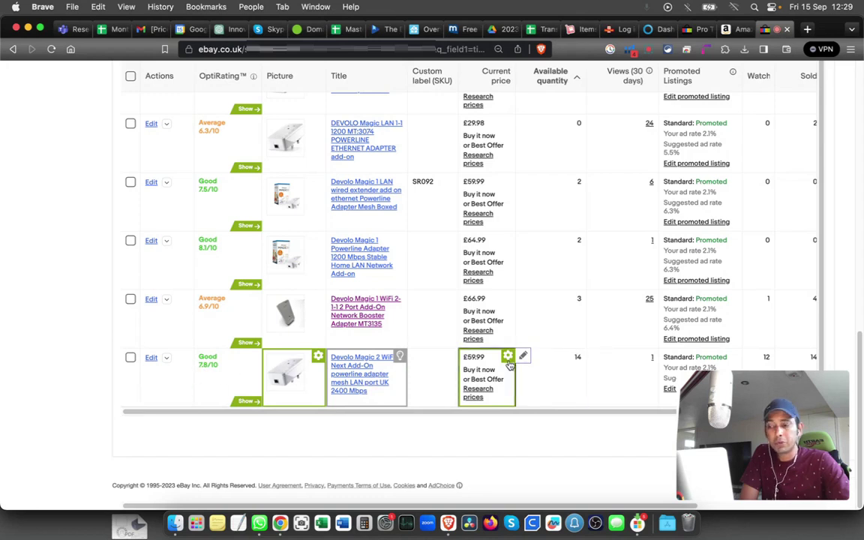
scroll(148, 156, "up", 2)
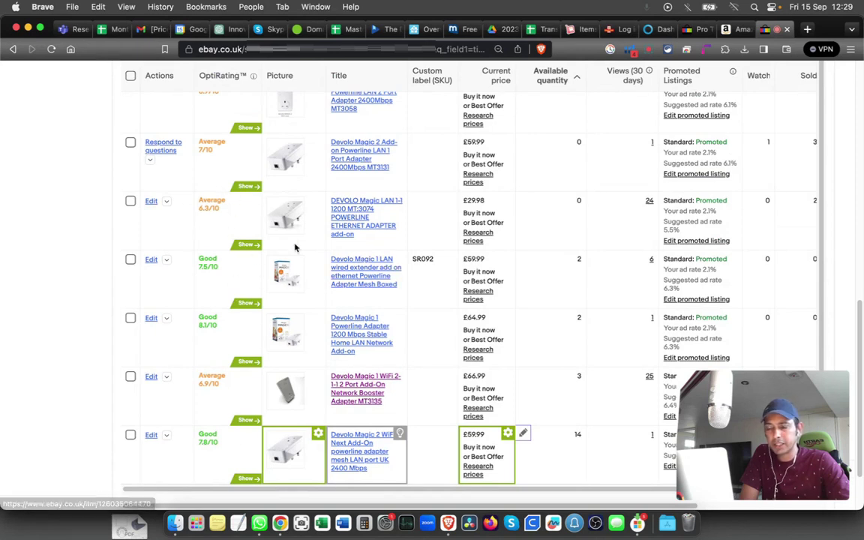
mouse_move(433, 337)
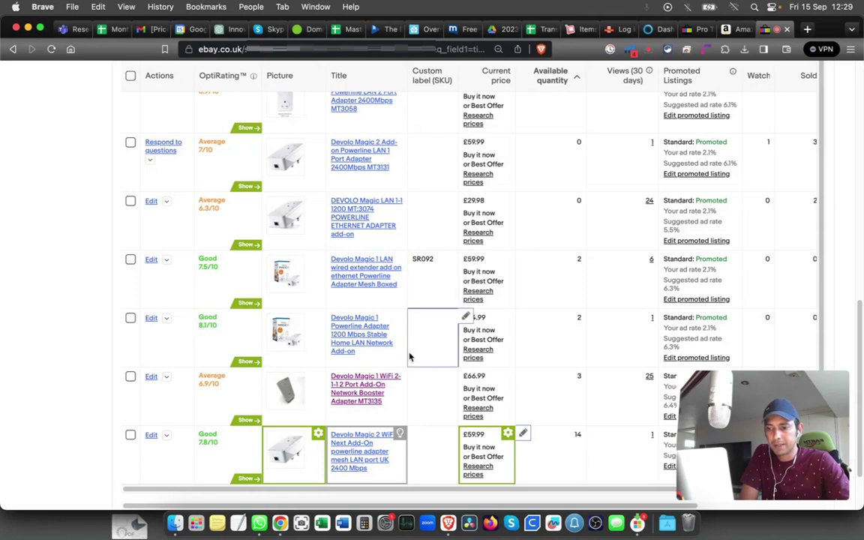
scroll(525, 373, "up", 3)
scroll(632, 256, "up", 5)
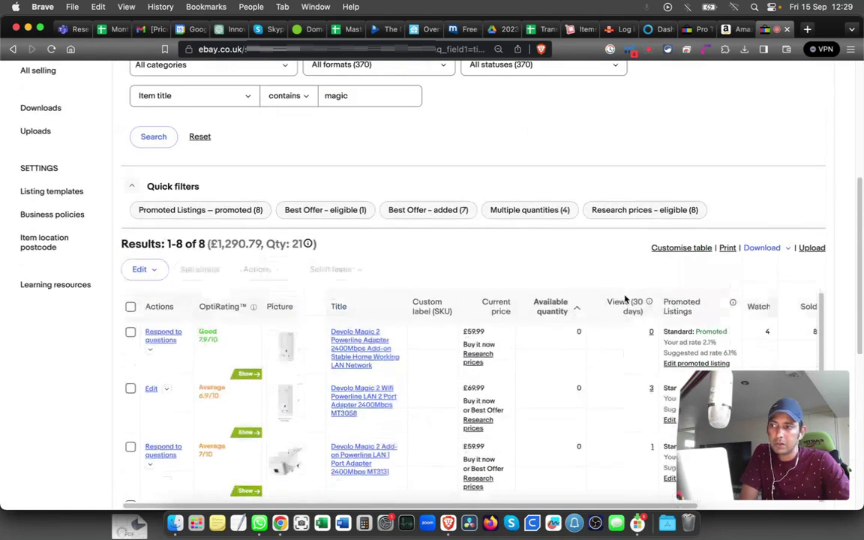
- Switch to the Manage Stale Listings report and scroll through its 56 listings older than 90 days
left_click(700, 30)
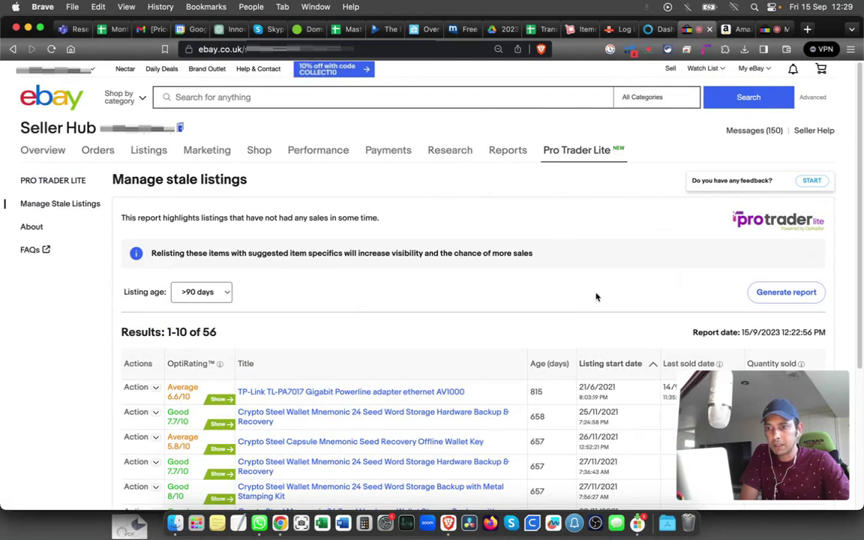
scroll(563, 322, "down", 1)
scroll(396, 380, "down", 1)
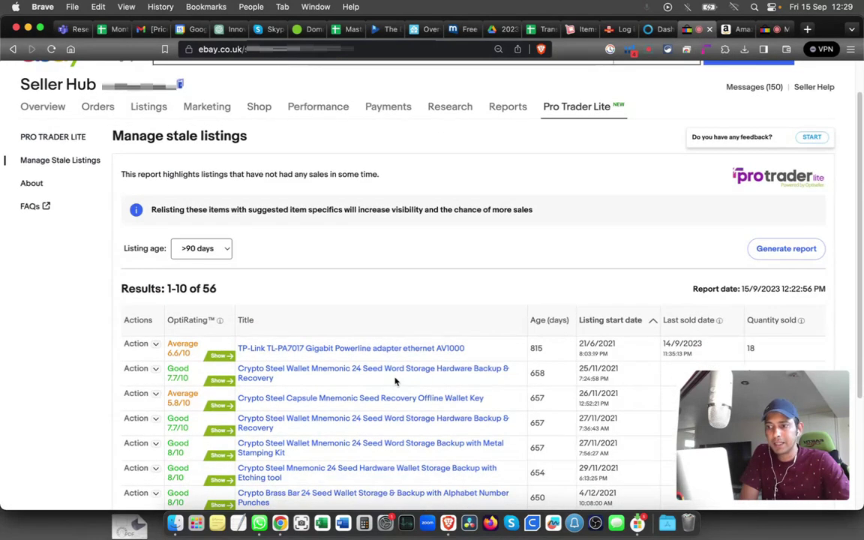
scroll(396, 379, "down", 4)
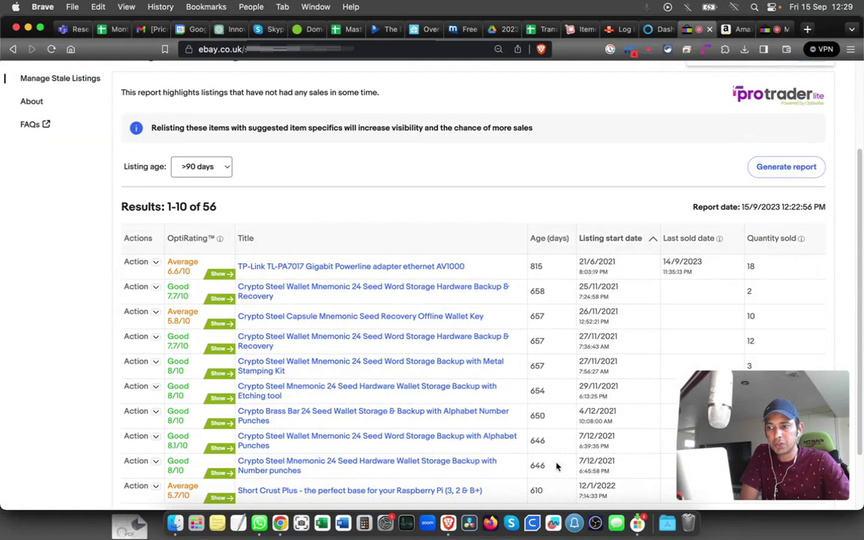